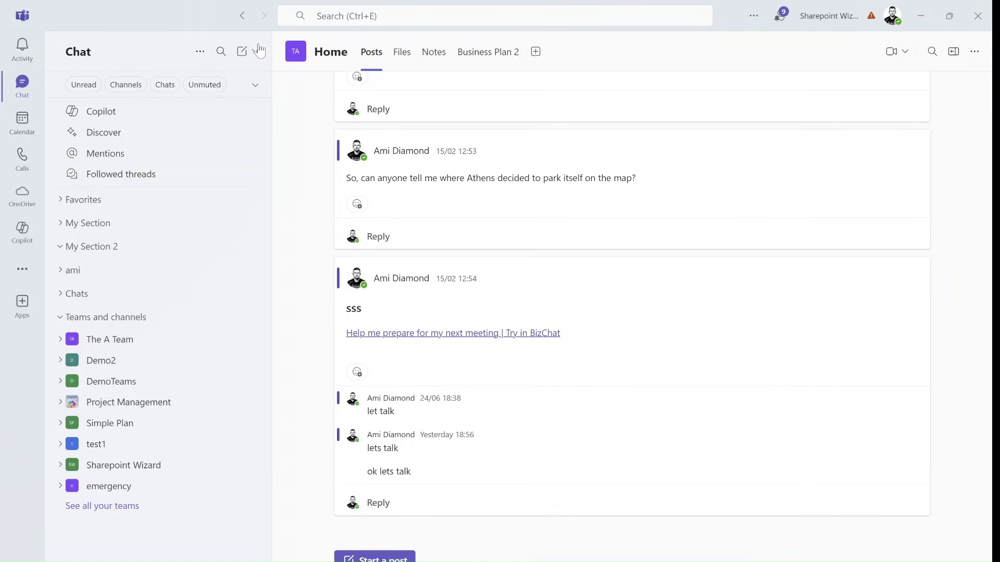
Step: Create a private team named MVP123 with General as its first channel
left_click(218, 173)
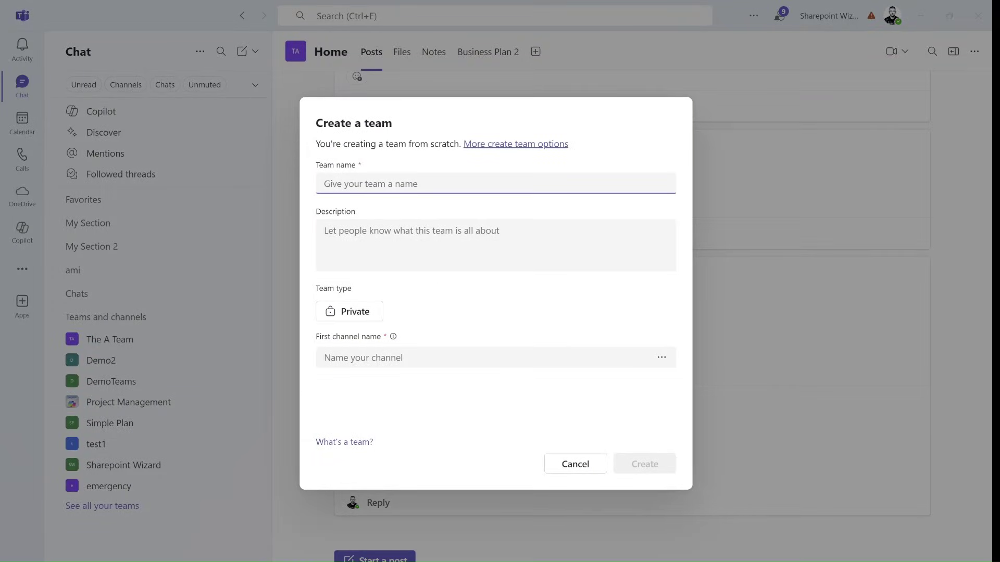
type("MVP")
type("1243")
left_click(401, 362)
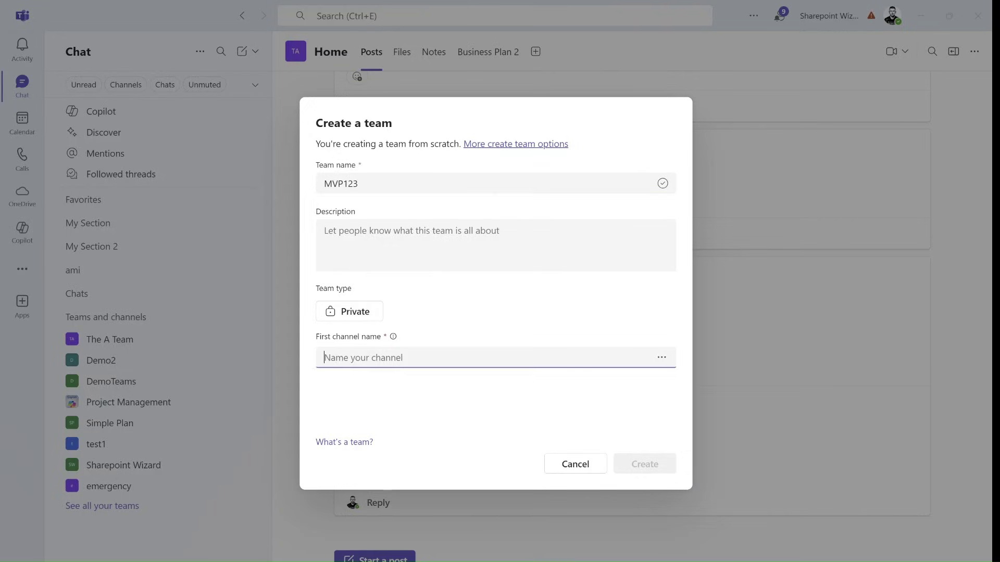
left_click(359, 312)
left_click(440, 194)
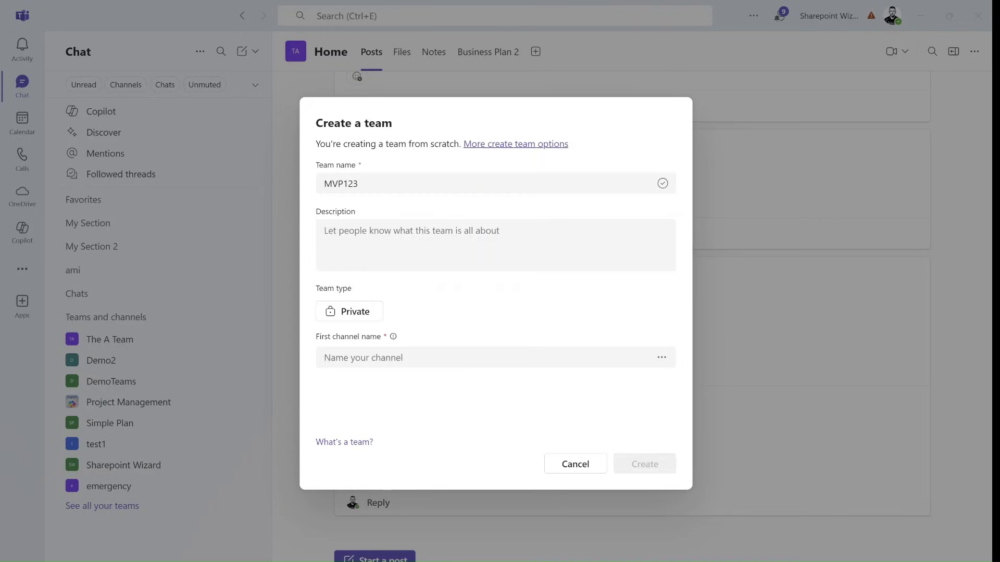
left_click(485, 359)
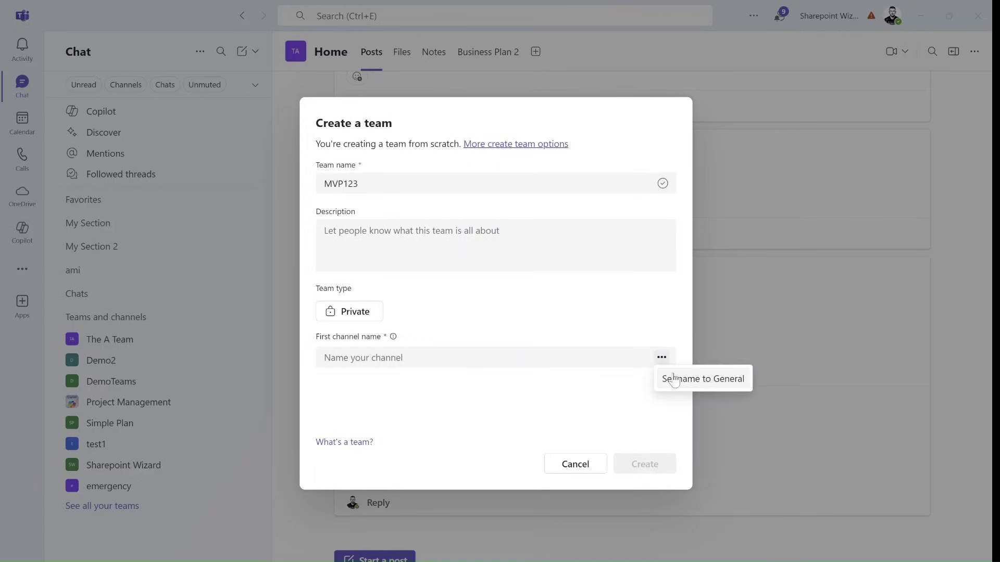
left_click(661, 358)
left_click(654, 466)
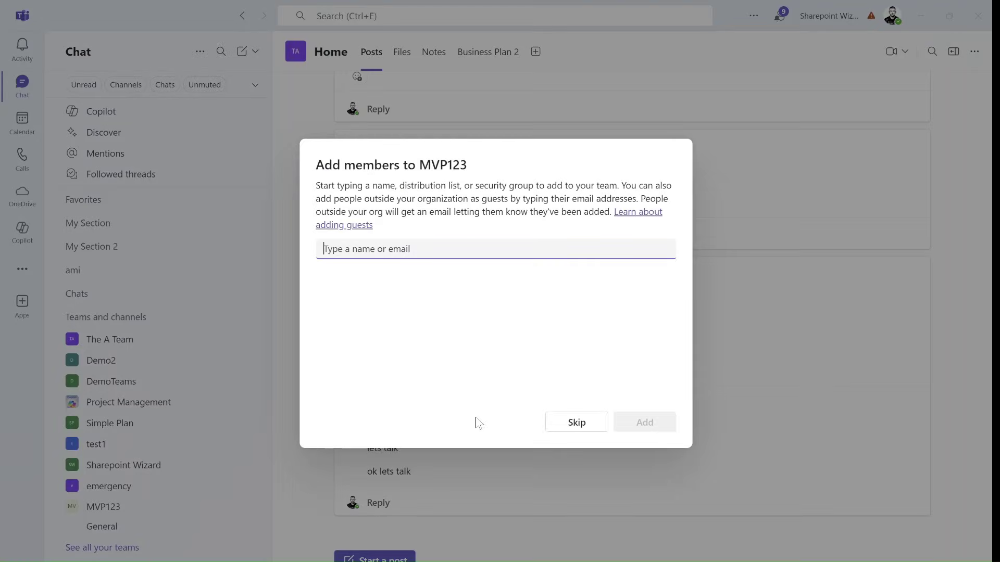
Step: Skip adding members to MVP123 and choose Add channel from the team's menu
left_click(577, 423)
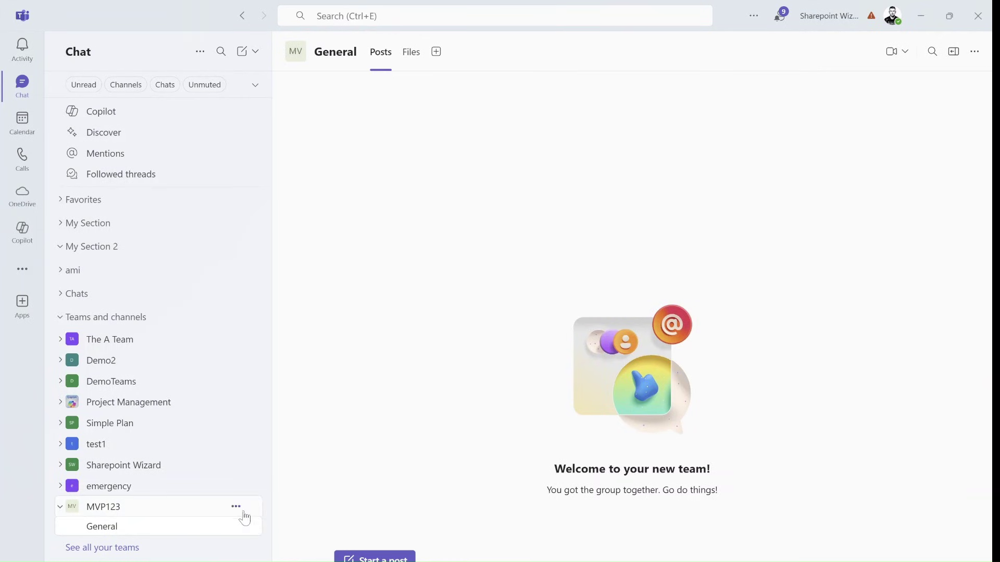
left_click(236, 507)
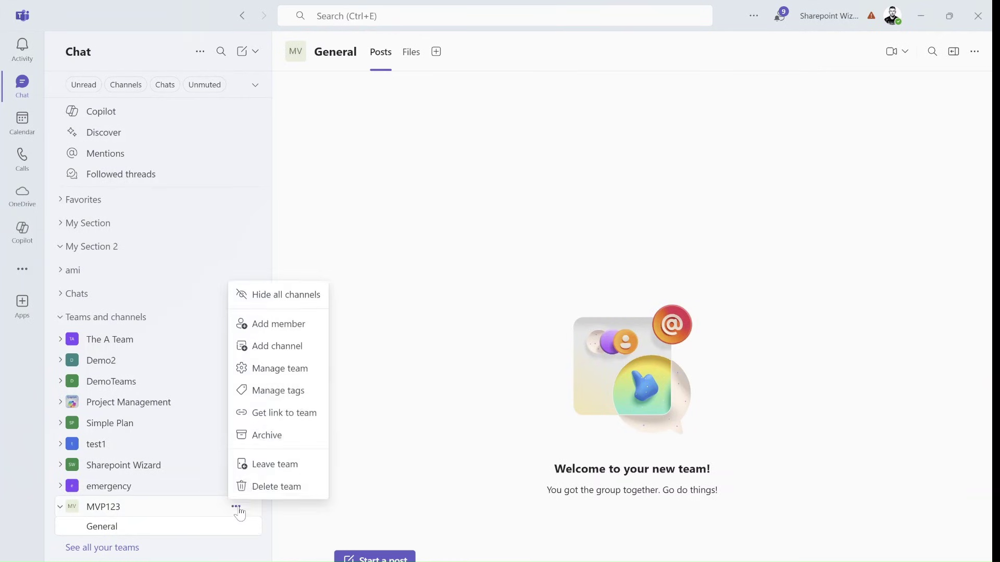
left_click(312, 356)
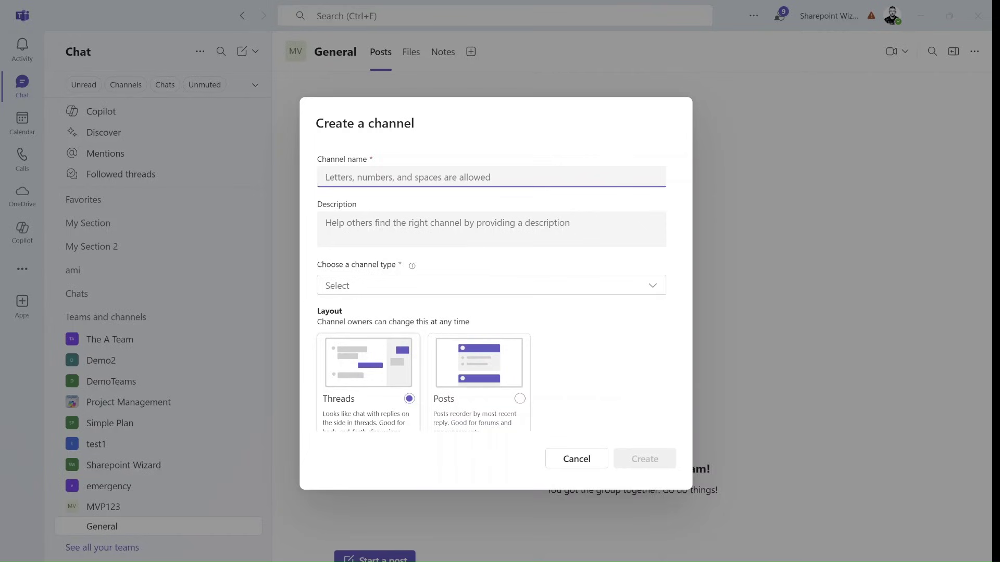
Step: Add a Standard channel named Channel 2 with the Posts layout to MVP123
type("Channel 2")
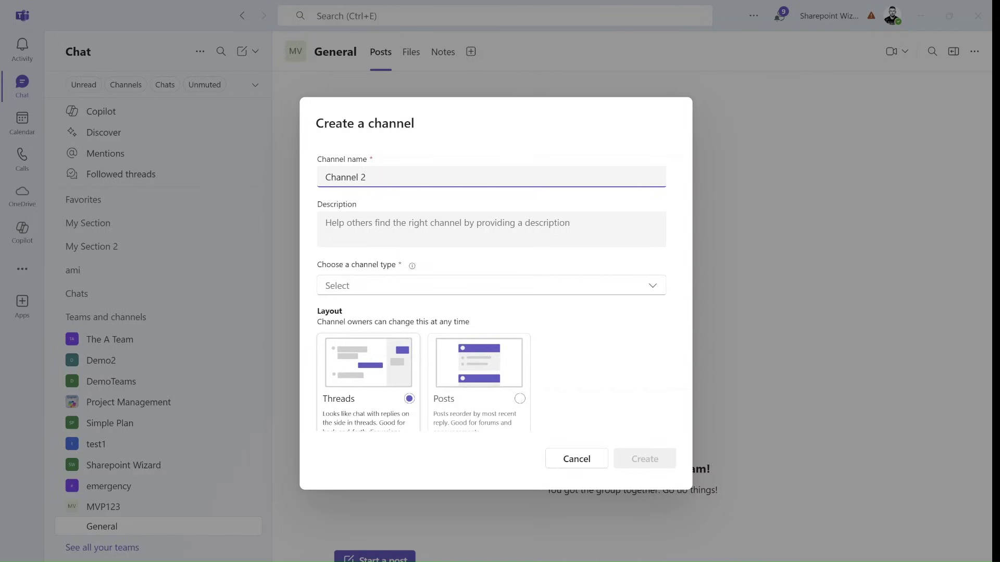
left_click(377, 283)
left_click(364, 317)
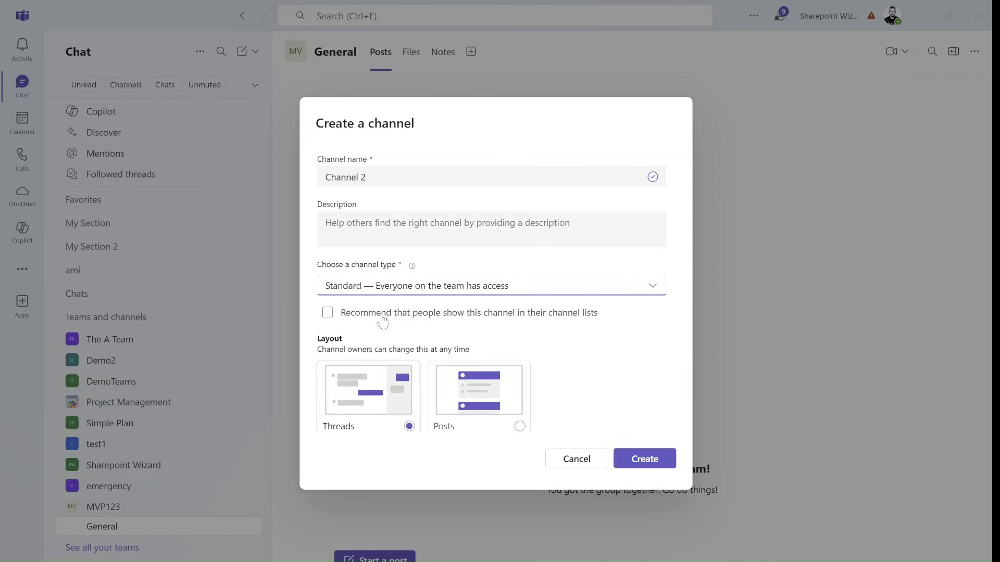
left_click(519, 427)
left_click(642, 460)
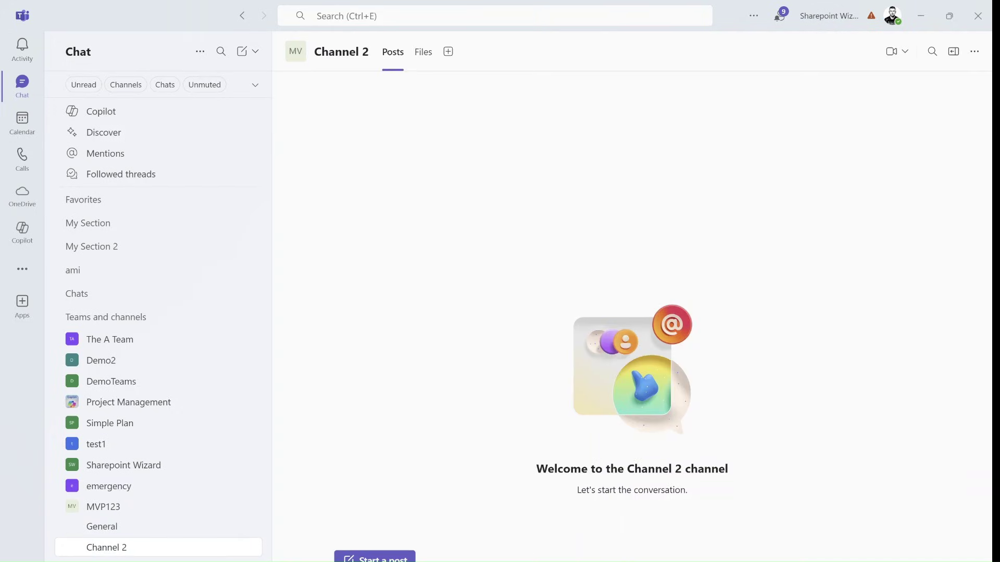
left_click(373, 555)
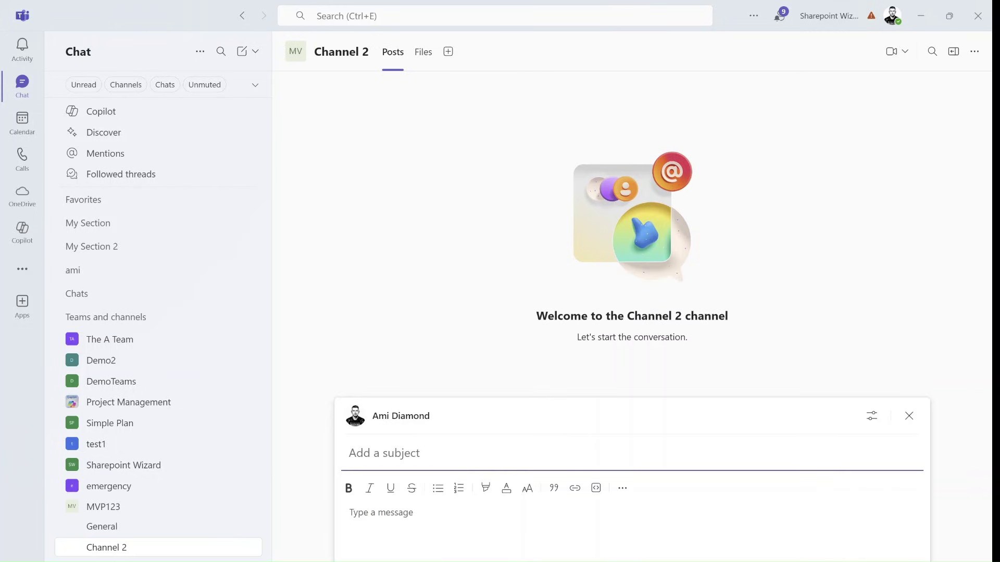
Step: Publish a post with subject demo1 and body text in Channel 2
type("demo1")
key("Tab")
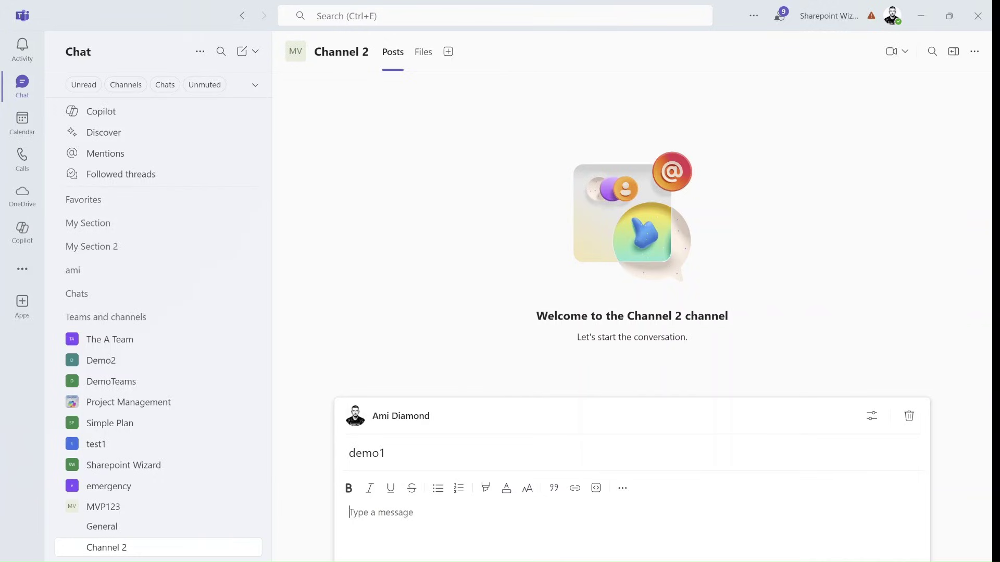
type("text")
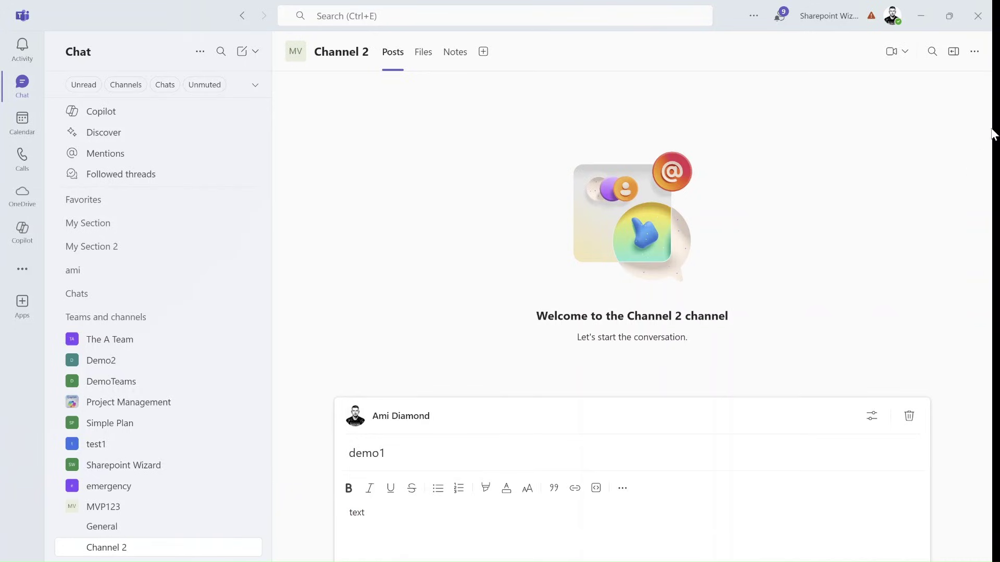
key("ctrl+Return")
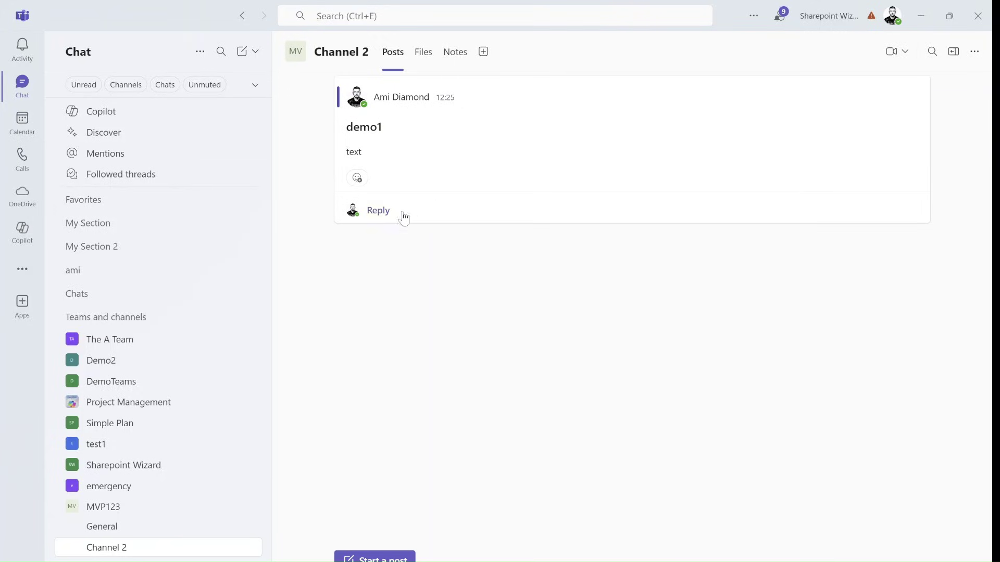
Step: Reply 'fdsfsfds' to the demo1 post
left_click(379, 211)
type("fdsfsfds")
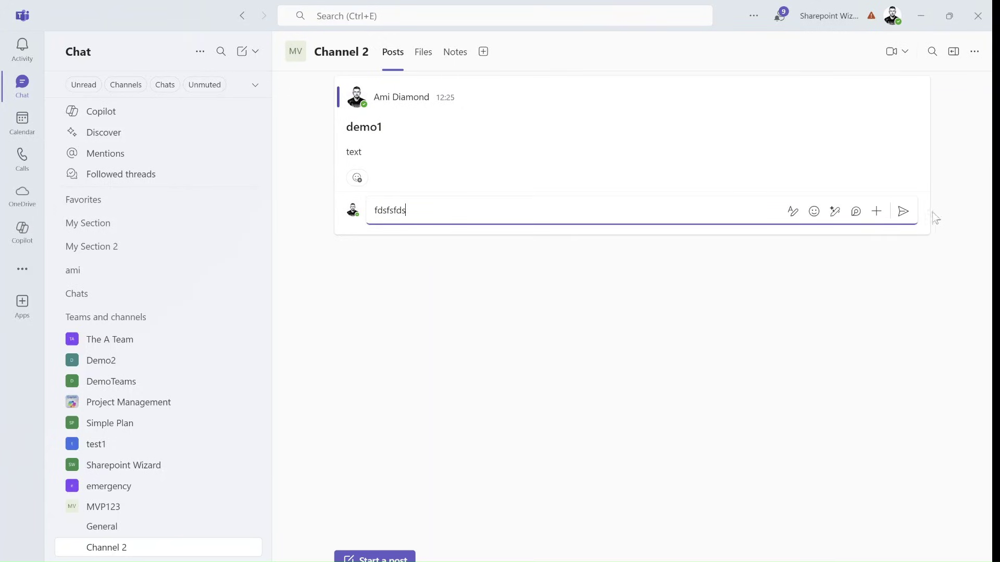
left_click(904, 220)
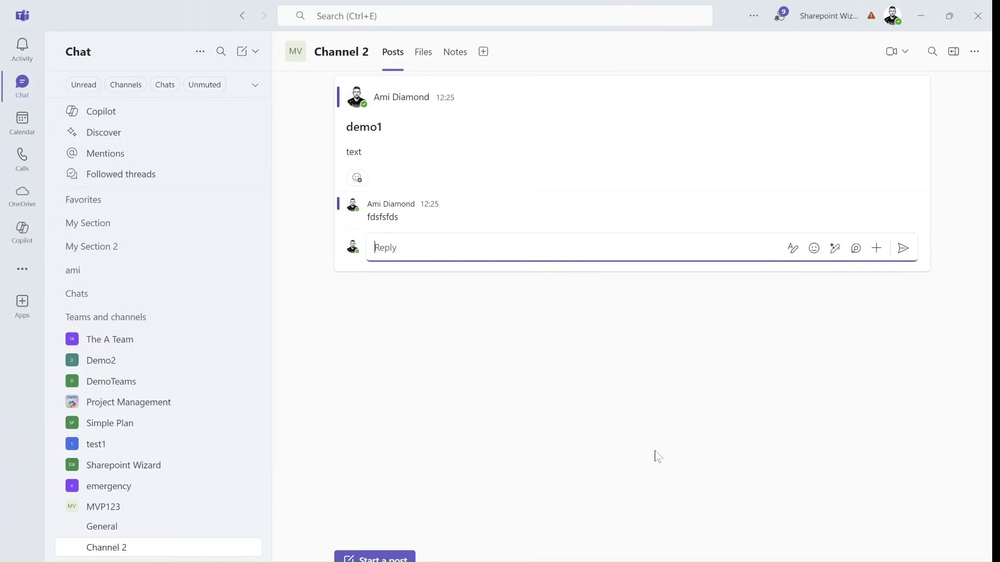
left_click(489, 464)
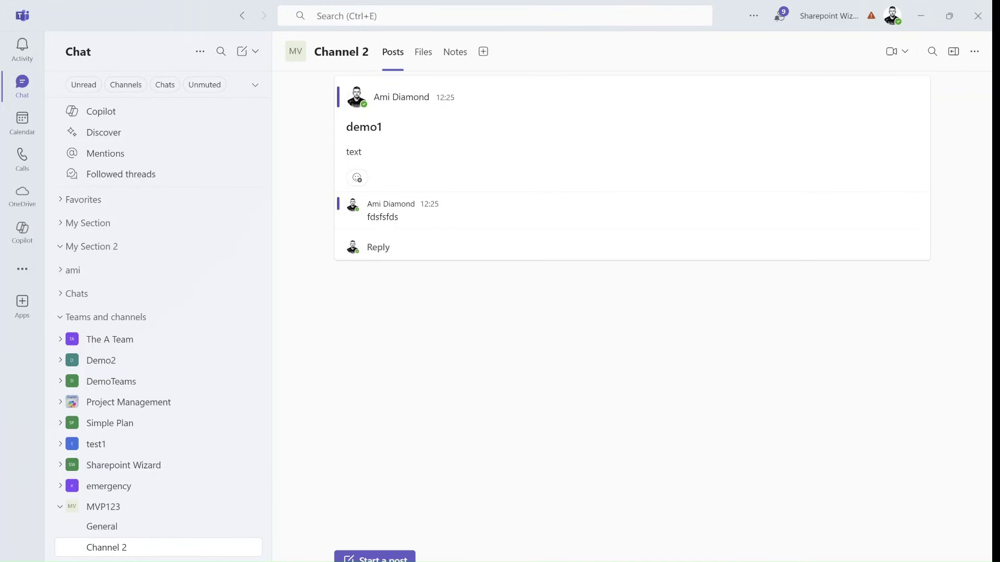
Step: Edit Channel 2's settings to use the Threads layout and save
left_click(247, 550)
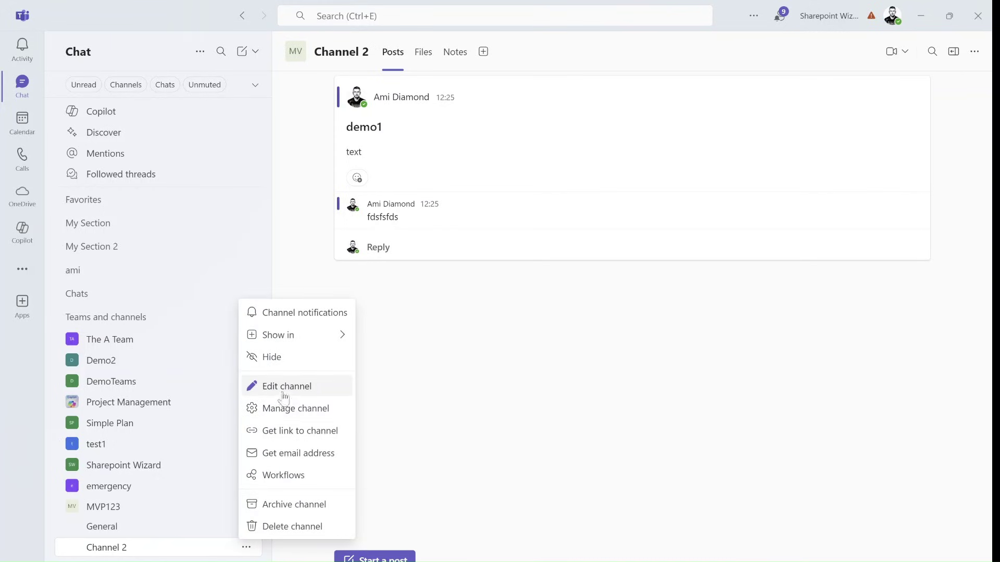
left_click(318, 386)
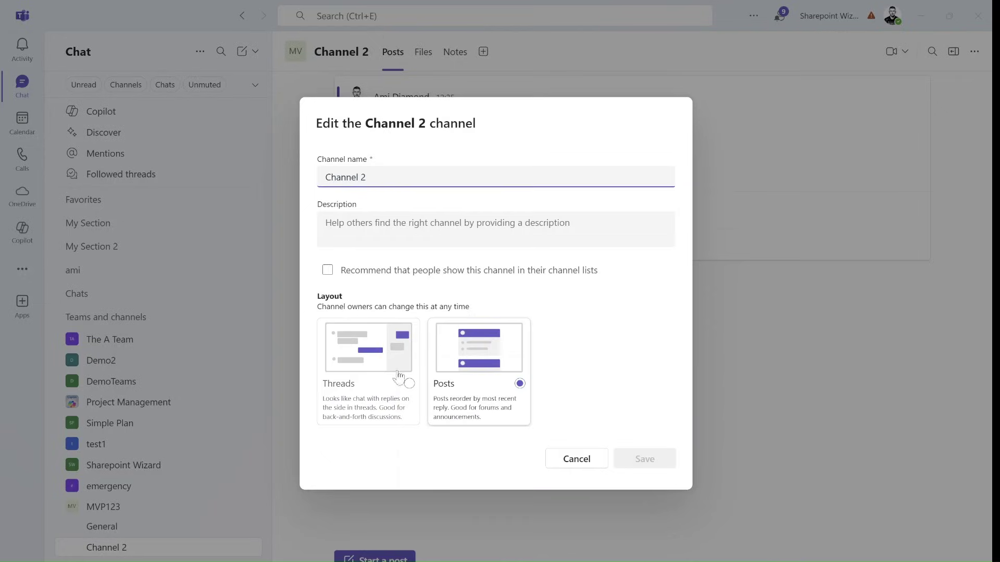
left_click(411, 393)
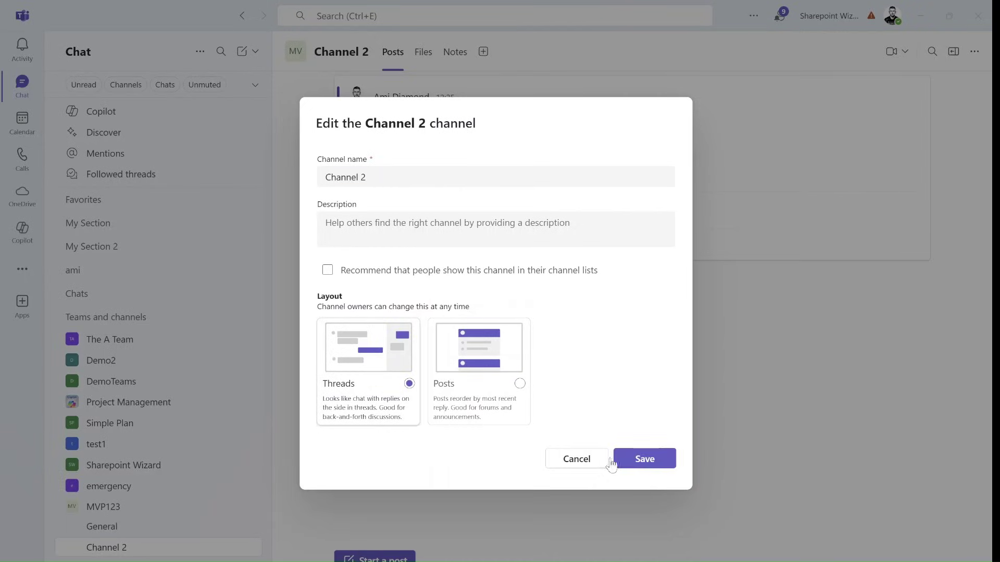
left_click(651, 460)
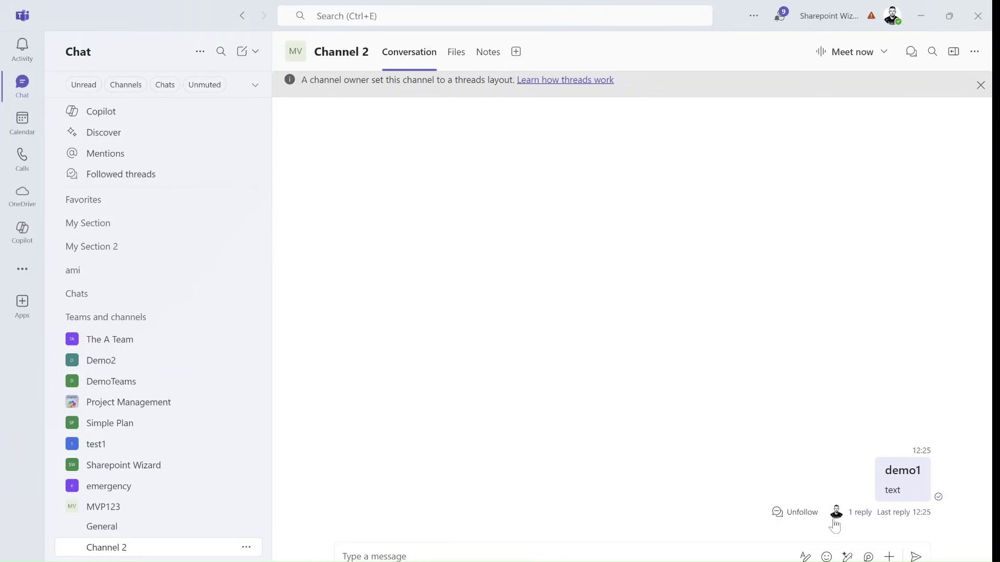
Step: Open the demo1 thread from Channel 2 to show its fdsfsfds reply
left_click(141, 177)
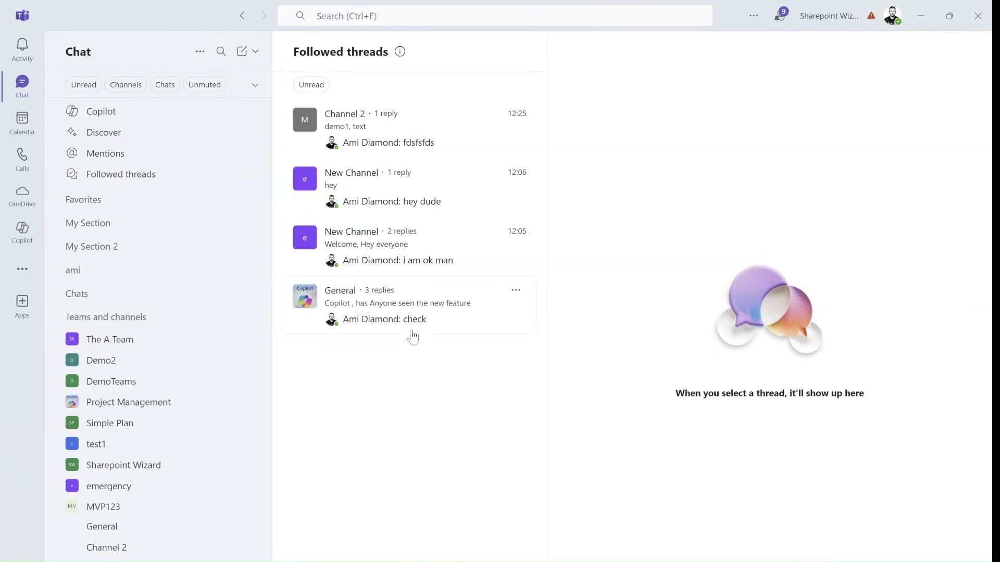
left_click(406, 145)
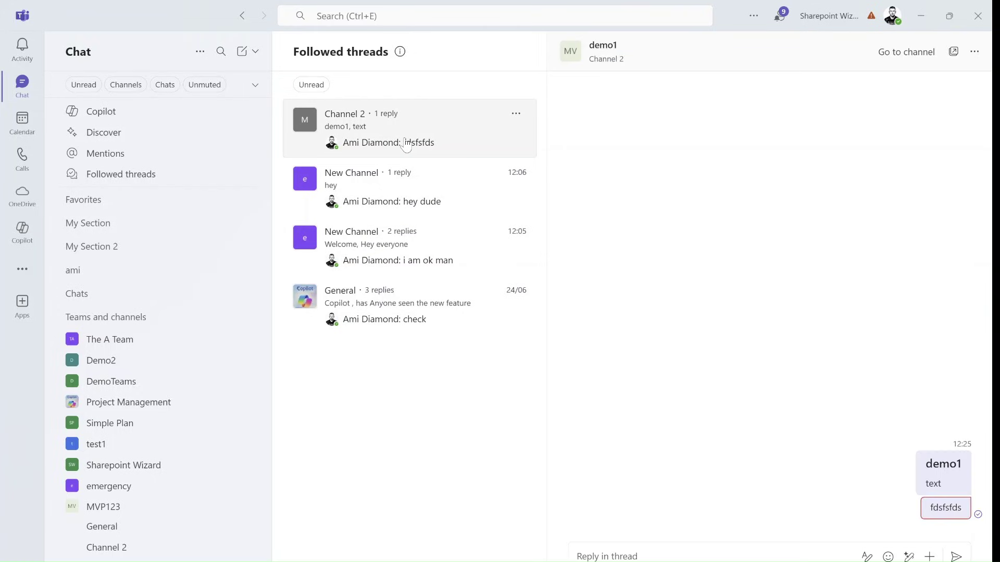
left_click(135, 181)
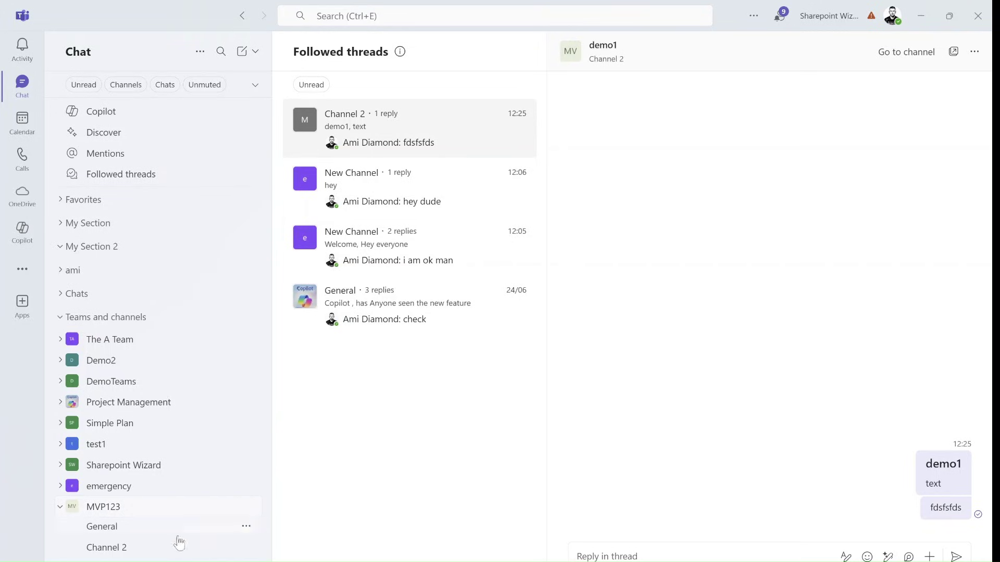
left_click(127, 547)
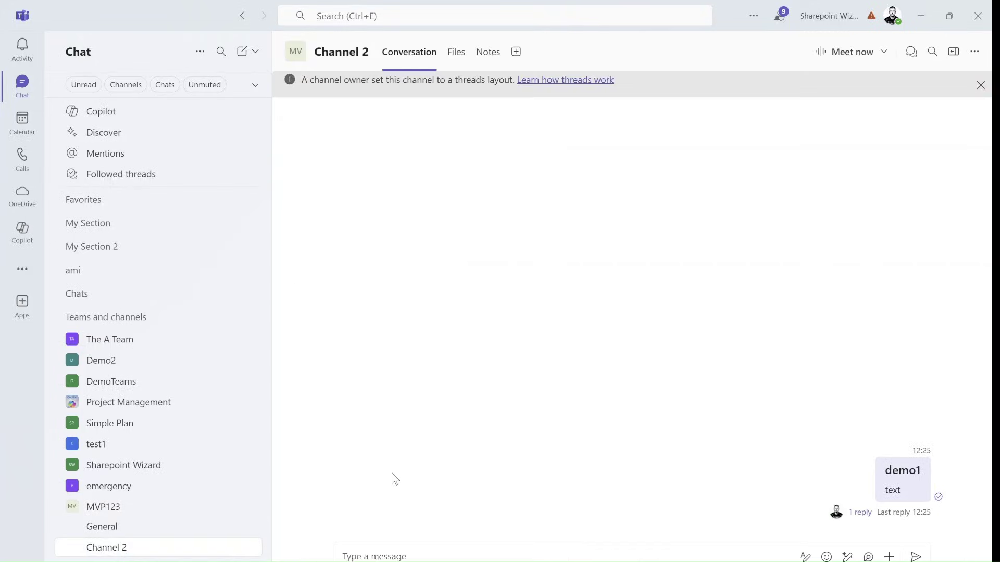
left_click(860, 513)
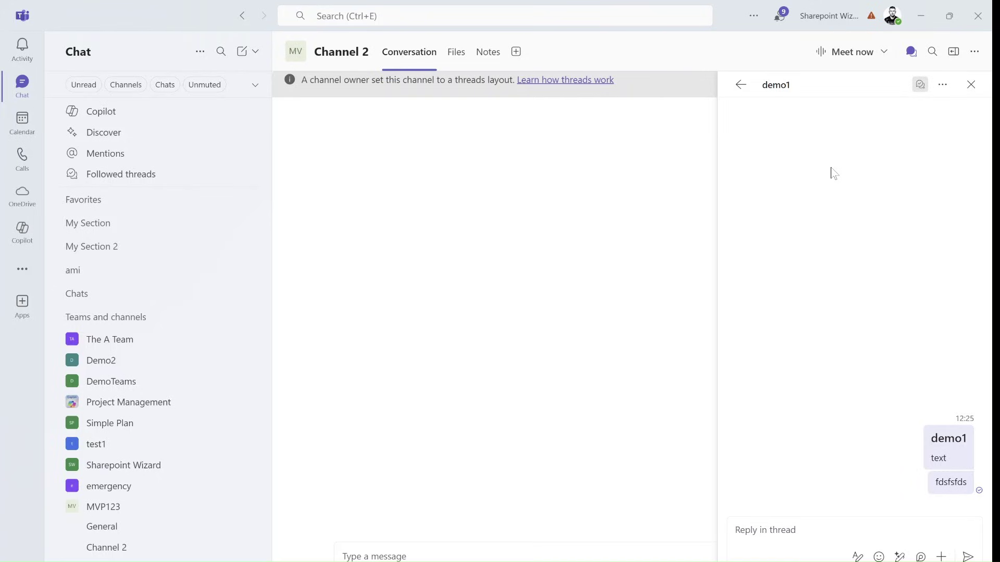
Step: Send replies 'fsdfsdkfs', 'sdfs' and 'sdfsdf' to demo1, then close the thread pane
type("fsdfsdkfs")
key("Return")
type("sdfs")
key("Return")
type("sdfsdf")
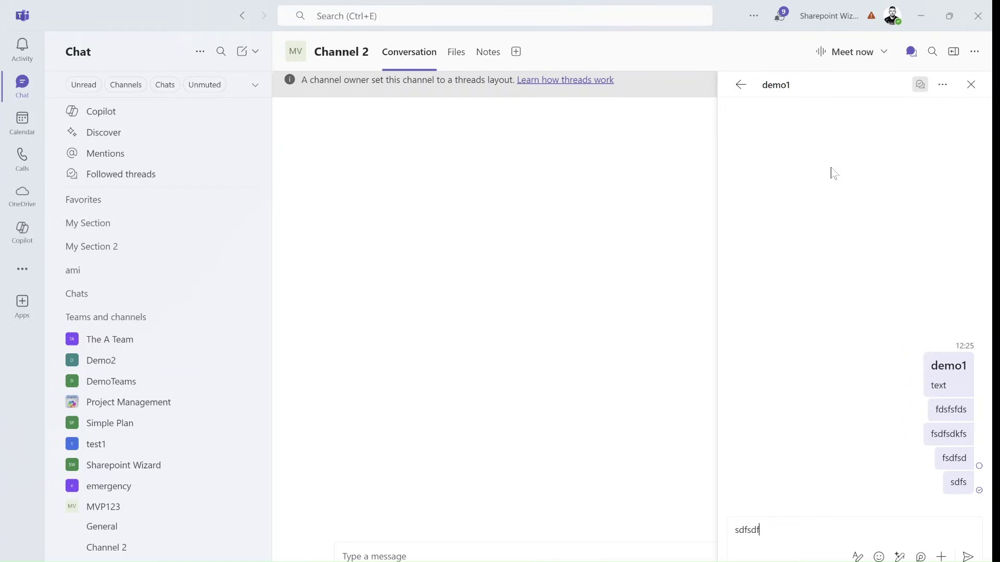
key("Return")
left_click(971, 85)
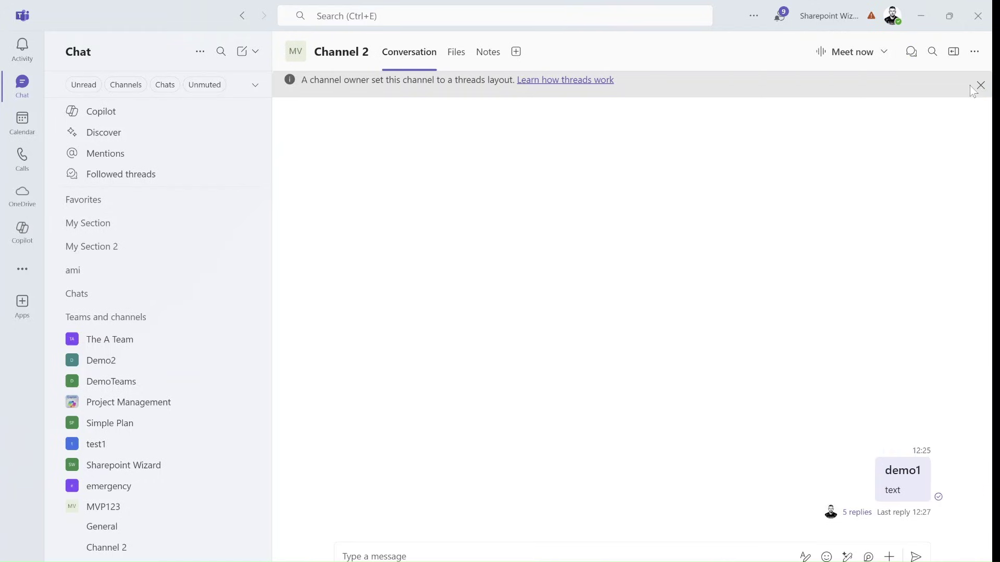
Step: Show the Followed threads list, with Channel 2's demo1 thread at the top
left_click(911, 51)
left_click(911, 51)
left_click(116, 174)
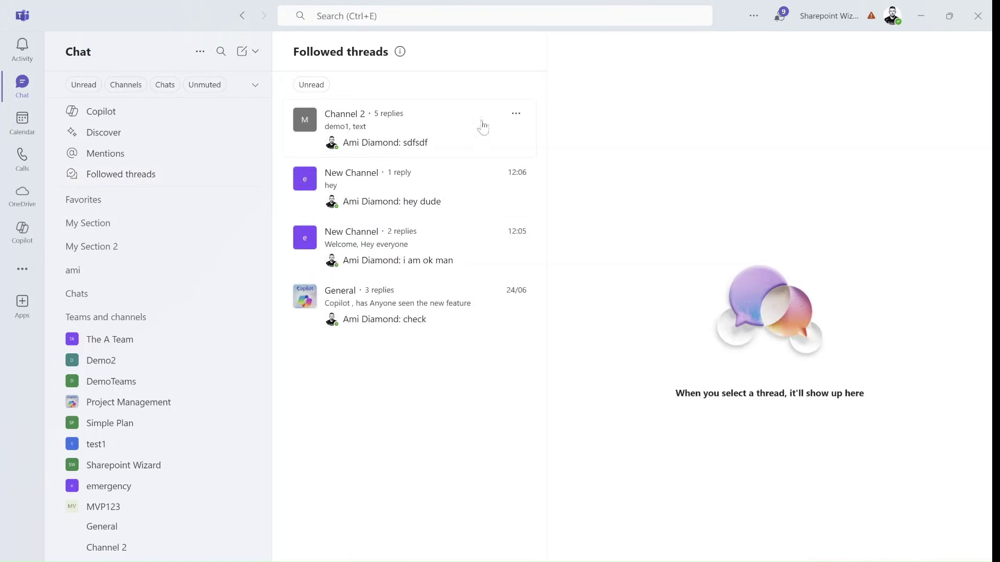
left_click(515, 115)
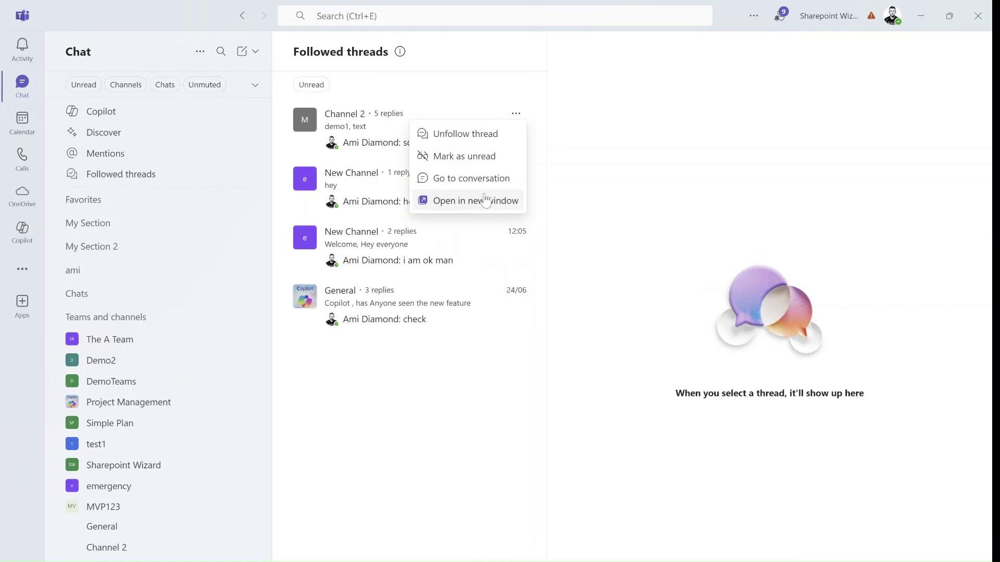
left_click(141, 181)
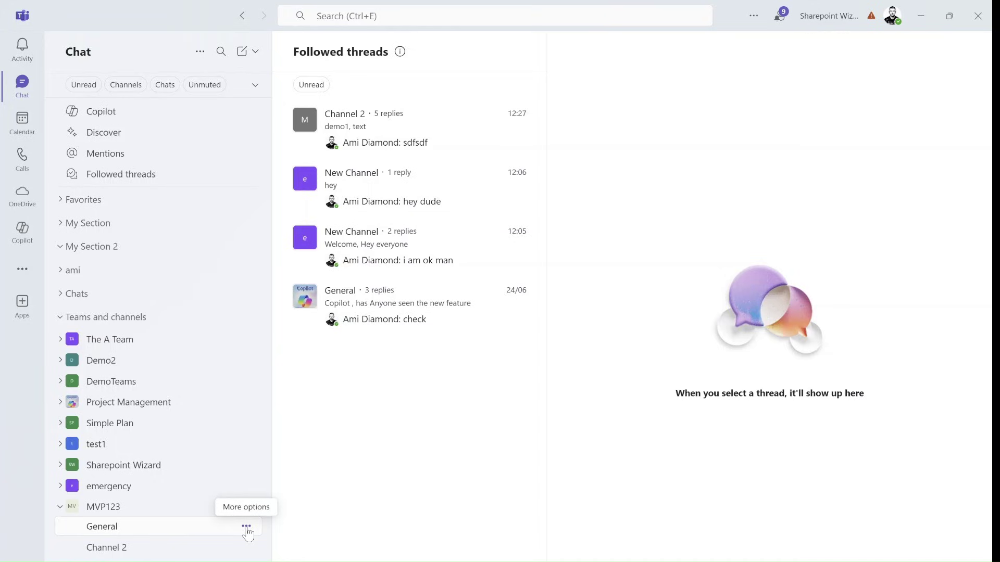
left_click(248, 528)
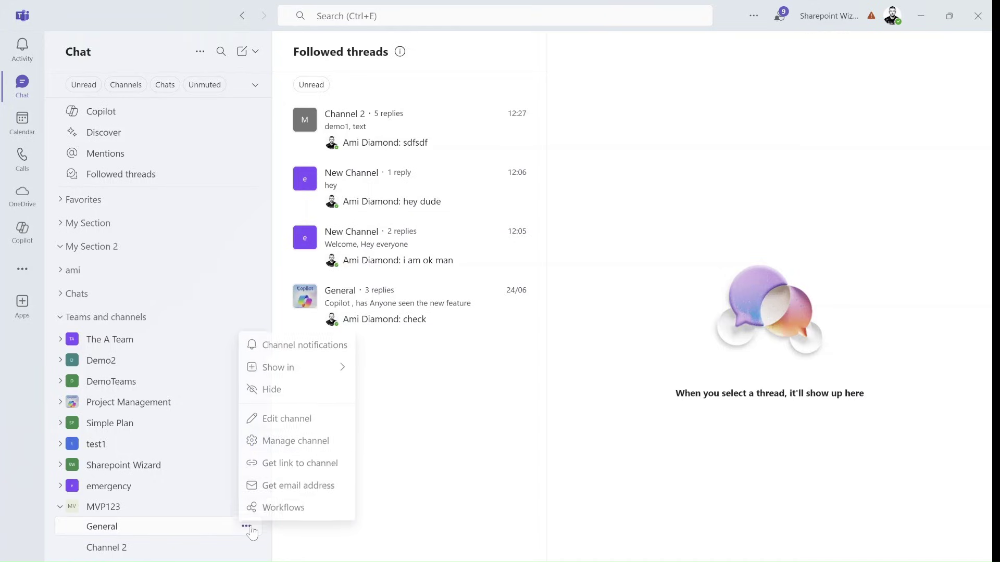
left_click(331, 423)
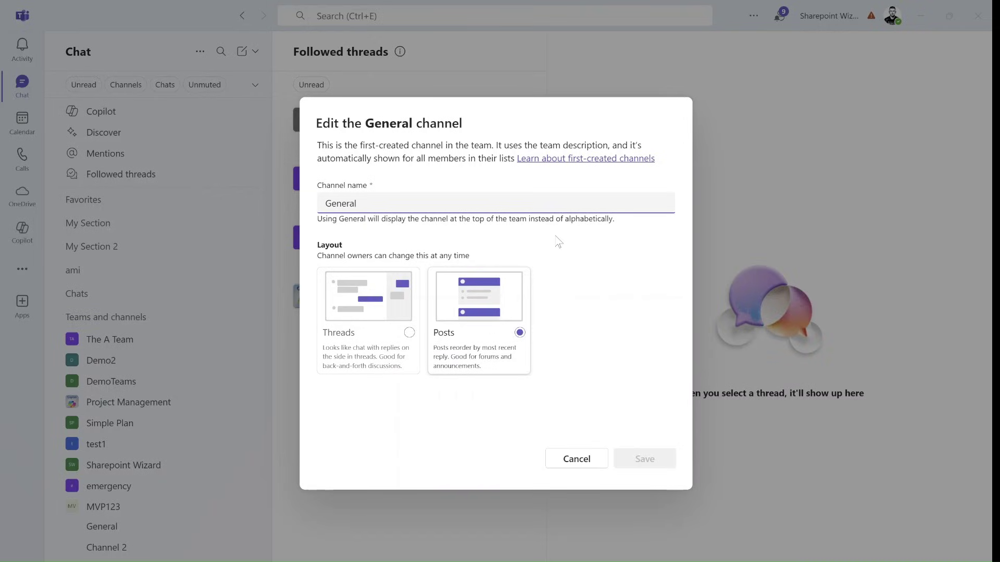
left_click(576, 462)
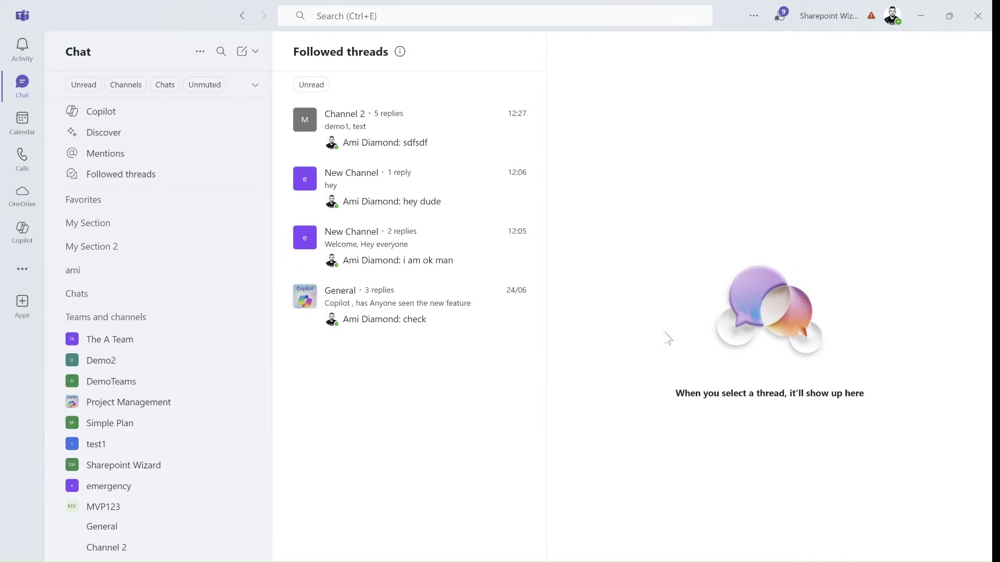
left_click(757, 22)
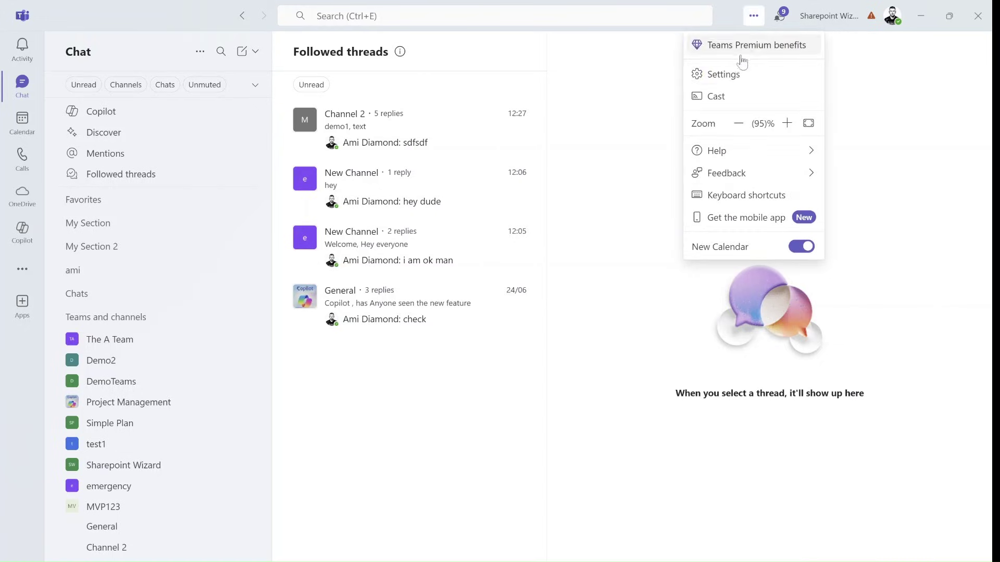
left_click(731, 78)
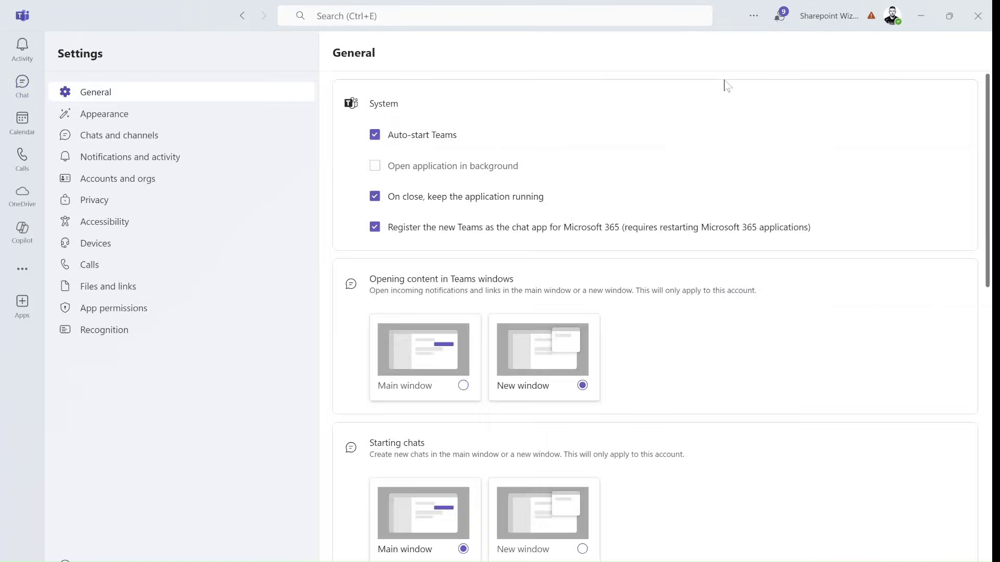
left_click(106, 142)
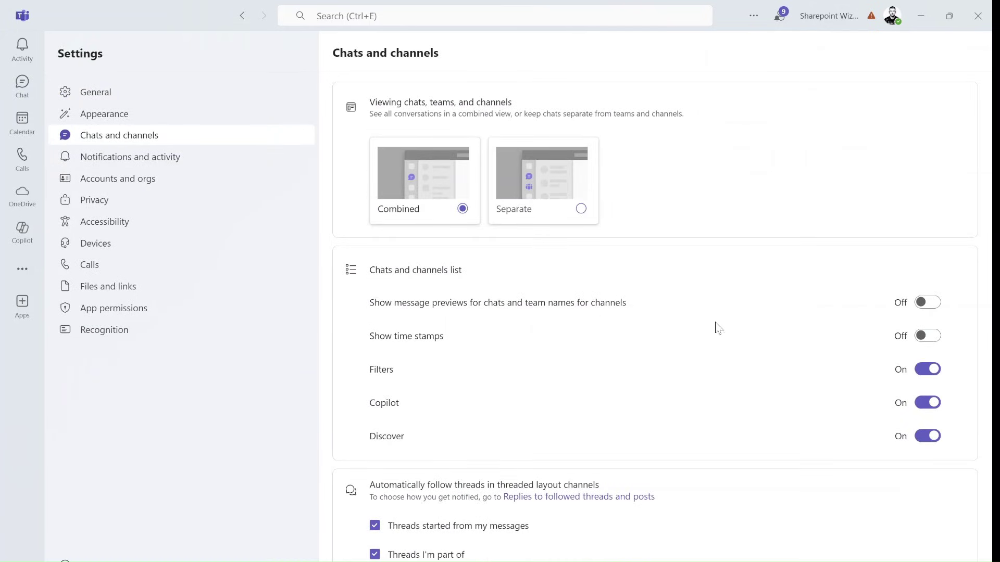
left_click_drag(988, 218, 989, 335)
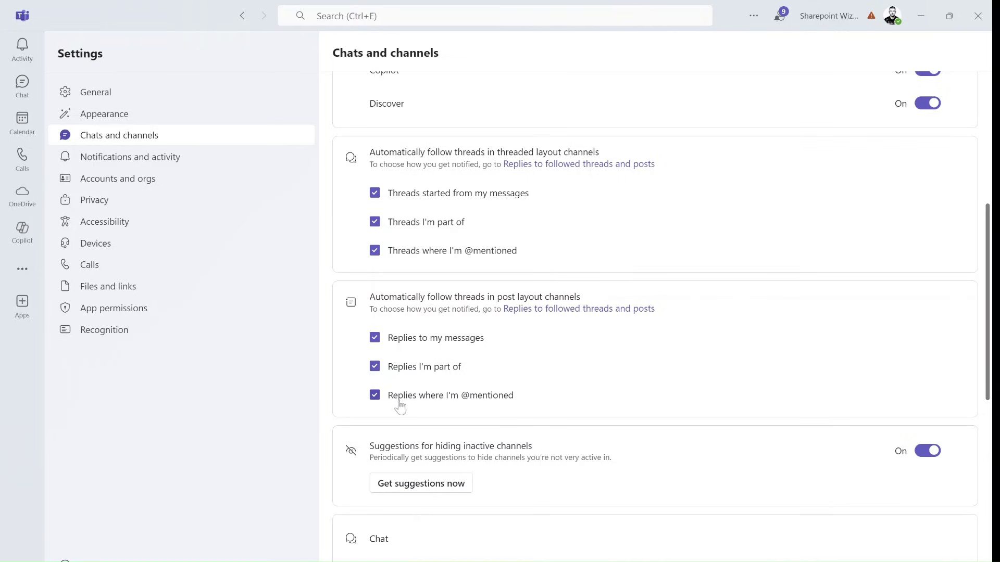
left_click(553, 165)
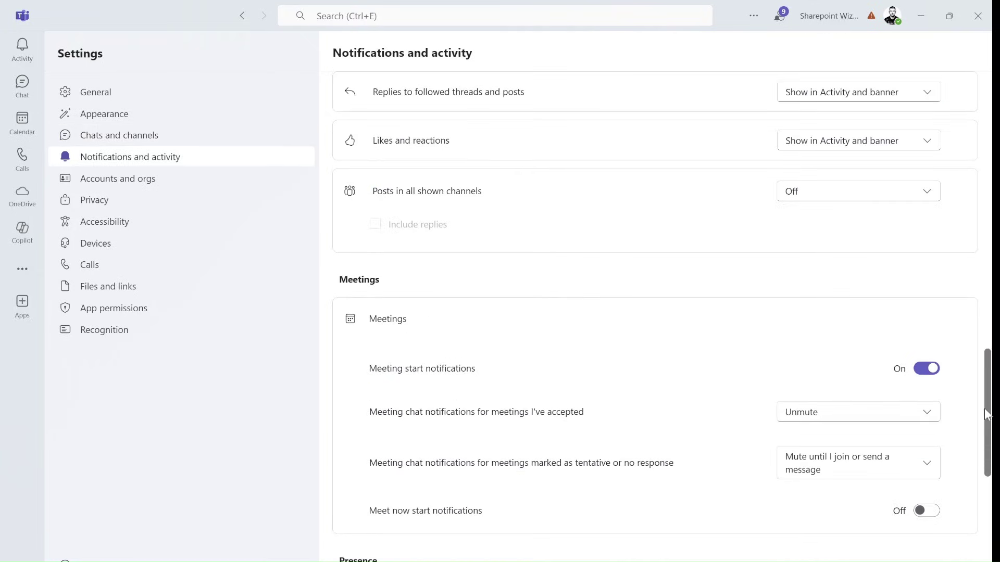
scroll(993, 357, "up", 5)
mouse_move(993, 353)
left_mouse_down()
mouse_move(991, 328)
mouse_move(992, 373)
left_mouse_up()
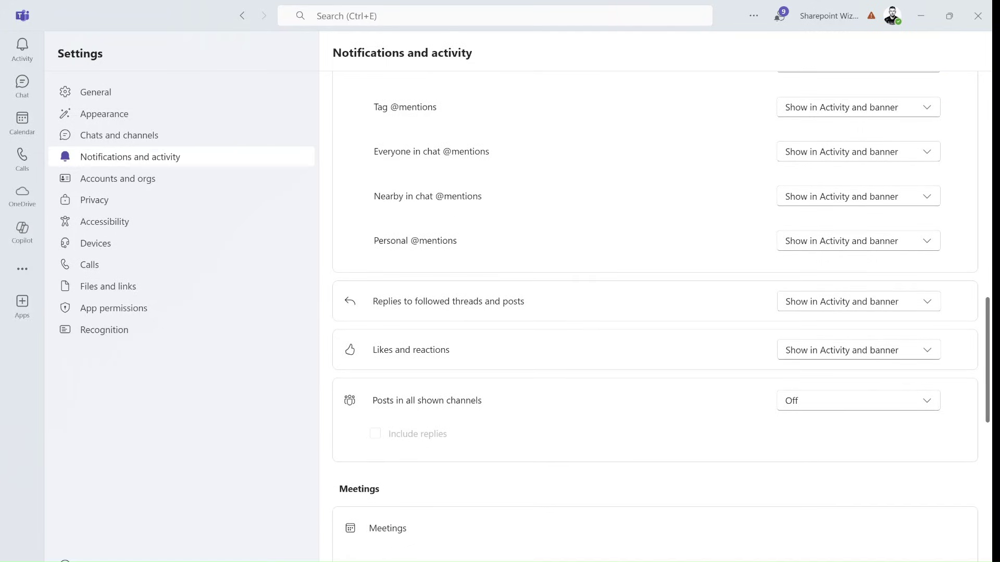
left_click(929, 307)
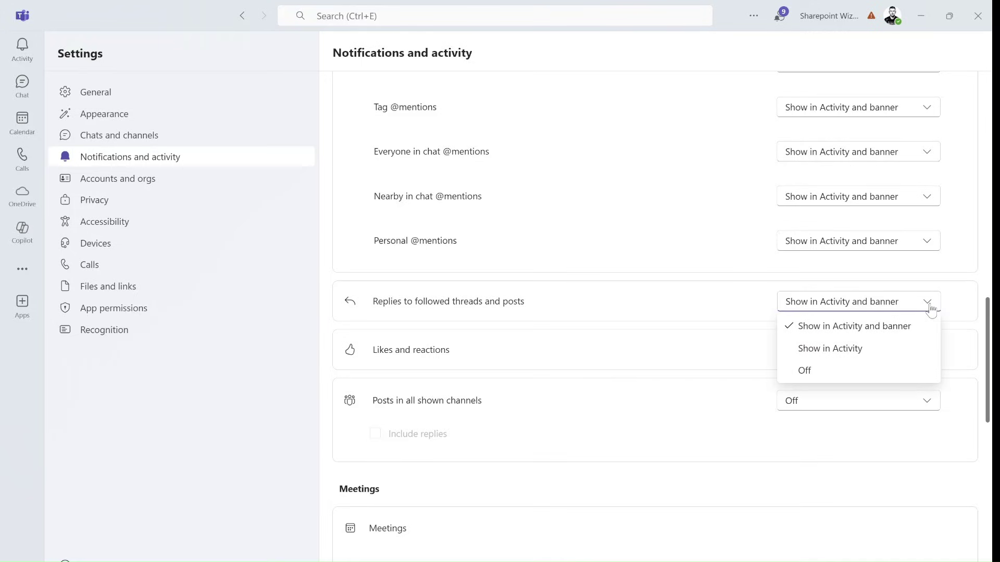
left_click(988, 273)
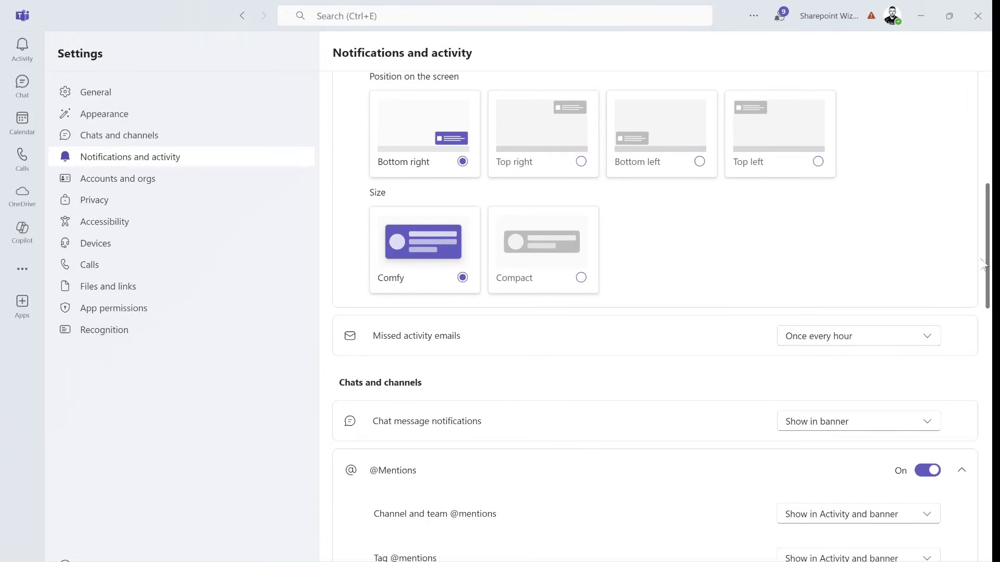
left_click_drag(988, 270, 993, 154)
left_click(739, 258)
left_click(22, 83)
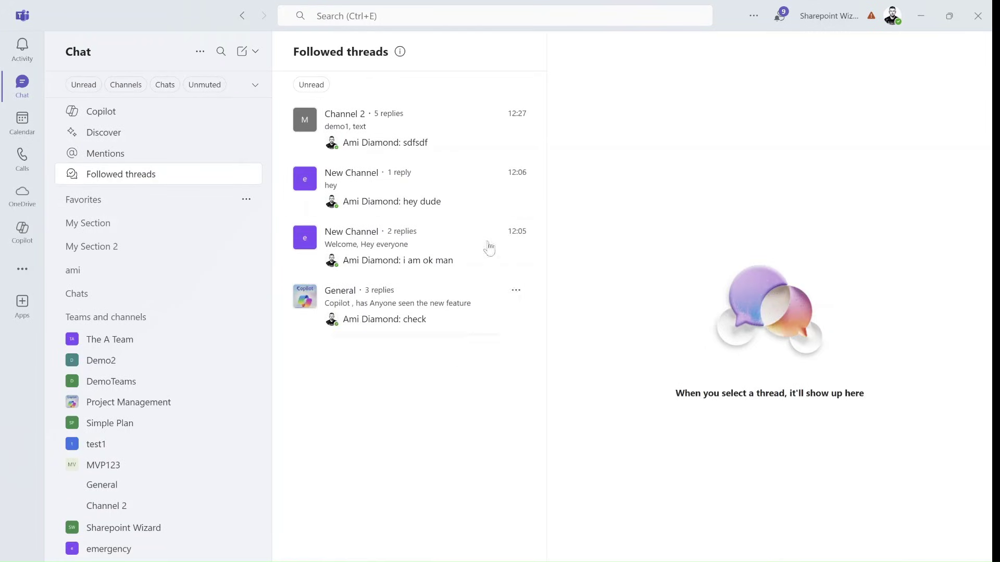
Step: Unfollow Channel 2's demo1 thread and dismiss the confirmation notice
left_click(515, 114)
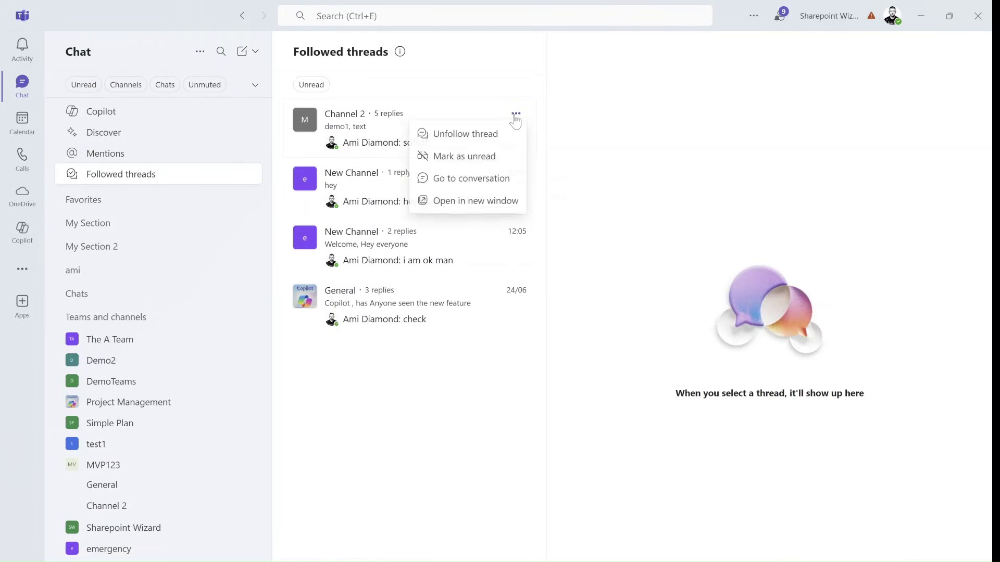
left_click(493, 134)
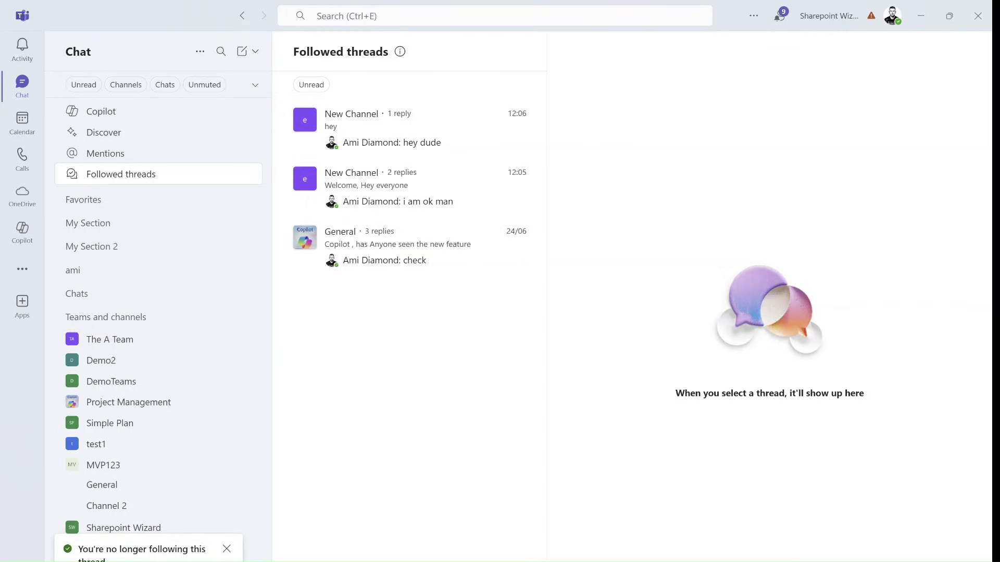
left_click(226, 549)
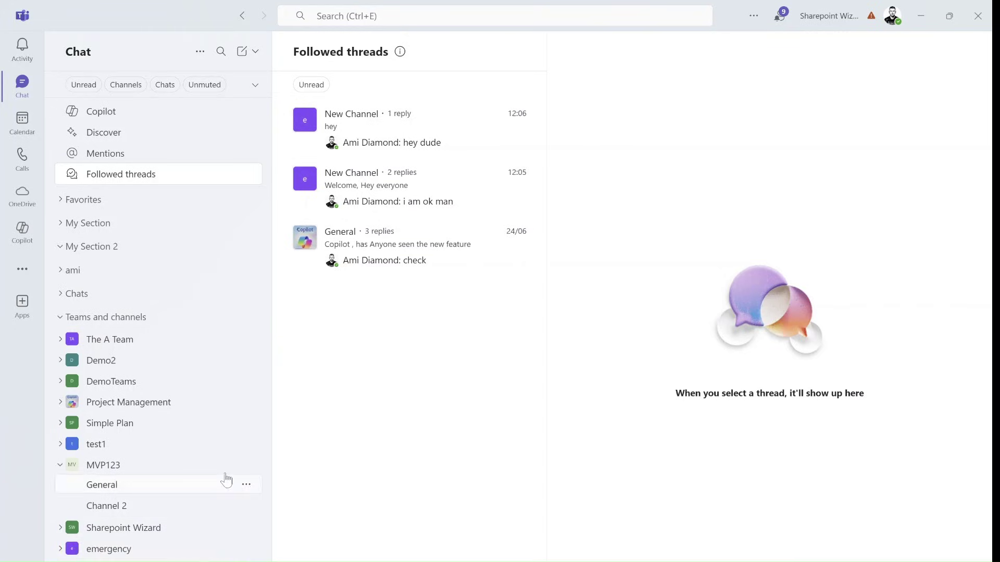
Step: Edit Channel 2's settings to use the Posts layout and save
left_click(186, 510)
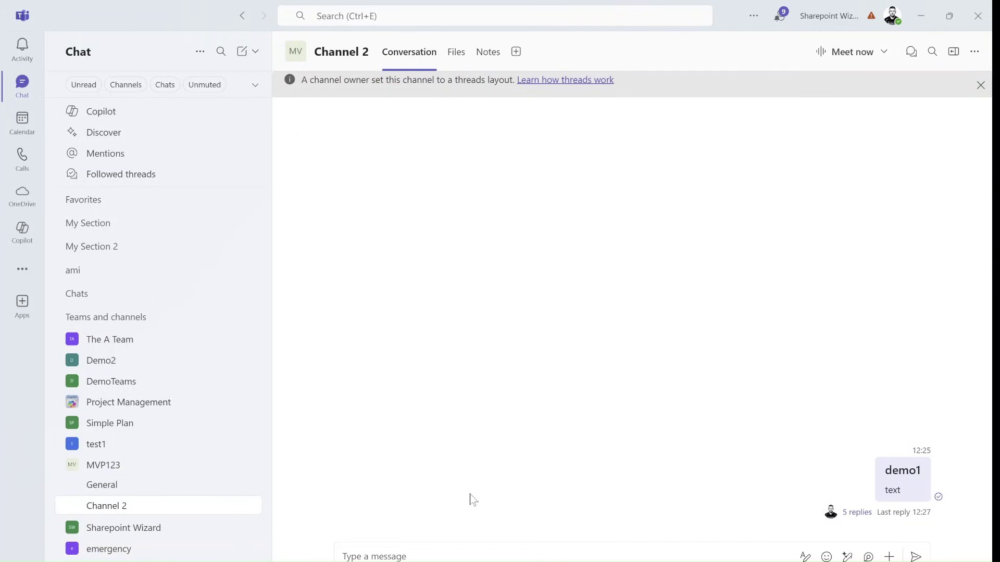
left_click(246, 505)
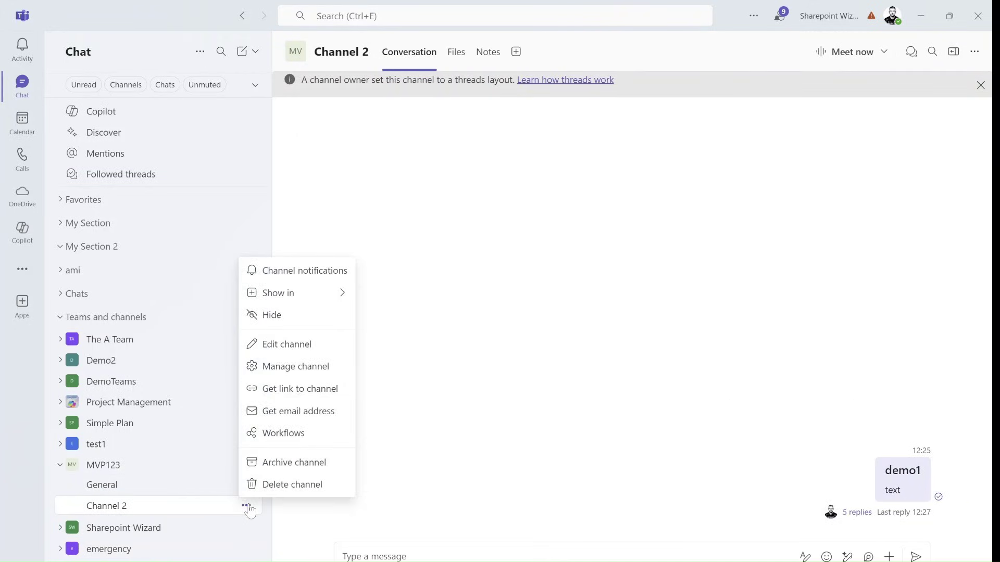
left_click(315, 347)
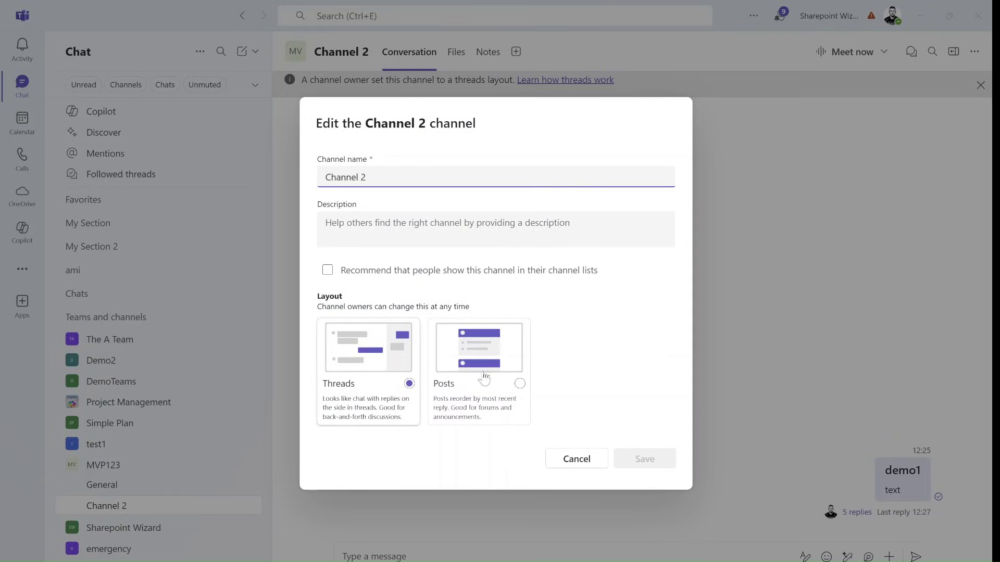
left_click(499, 382)
left_click(640, 458)
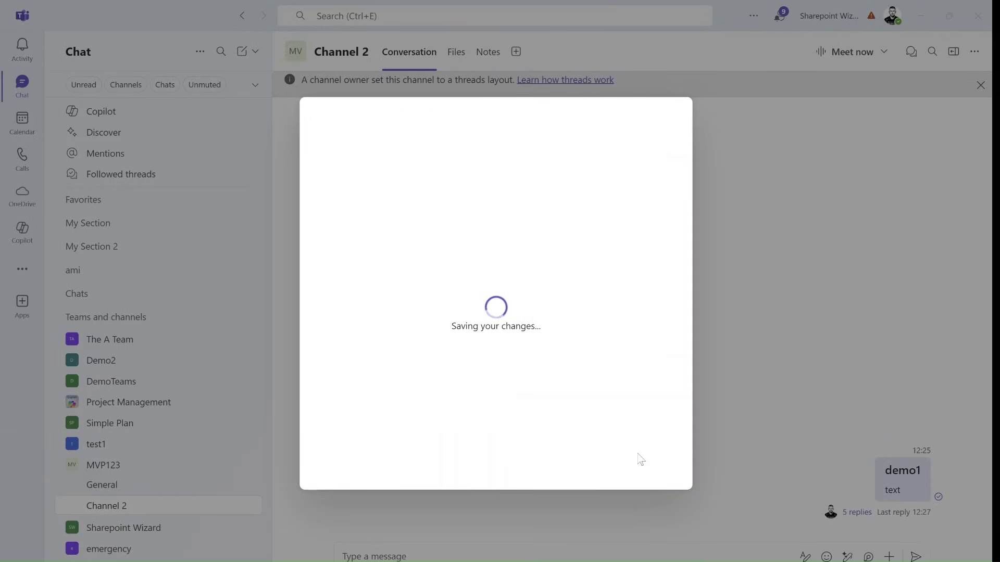